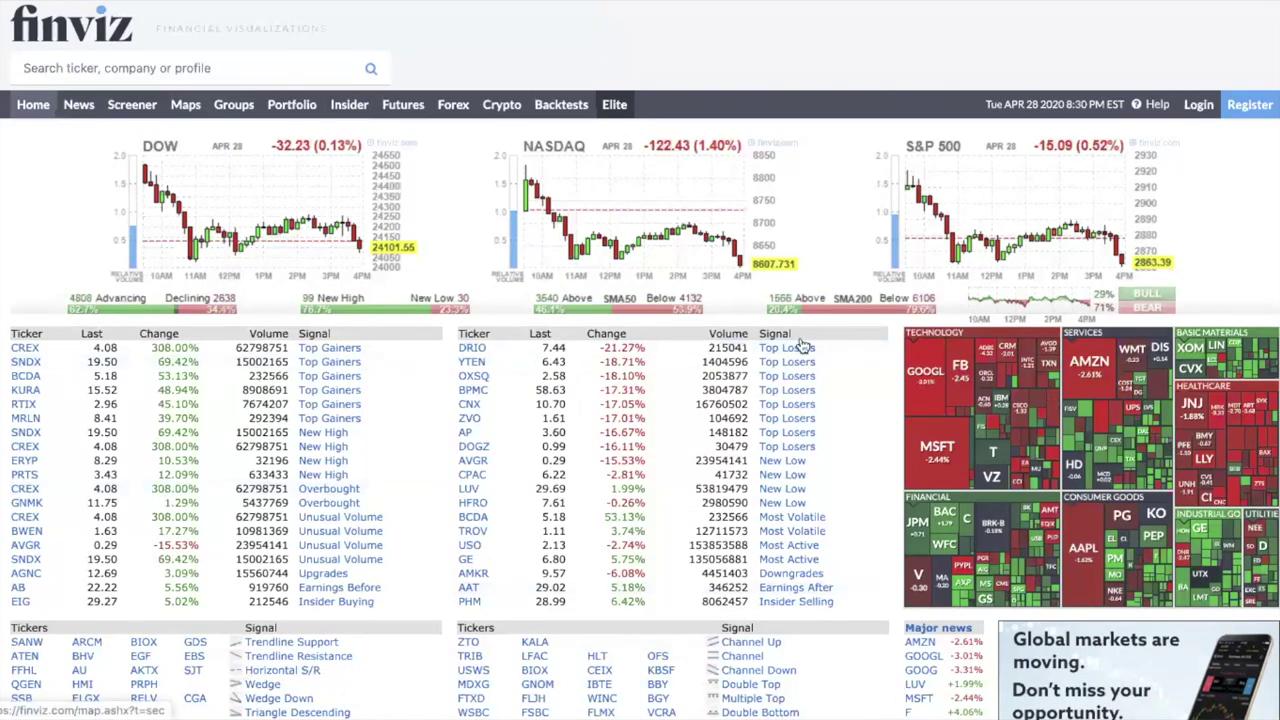
- Look over the home page's market overview, then open the stock screener and look through its listings
{"action": "scroll", "coordinate": [610, 330], "scroll_direction": "down", "scroll_amount": 2}
{"action": "scroll", "coordinate": [612, 333], "scroll_direction": "up", "scroll_amount": 1}
{"action": "scroll", "coordinate": [610, 333], "scroll_direction": "up", "scroll_amount": 1}
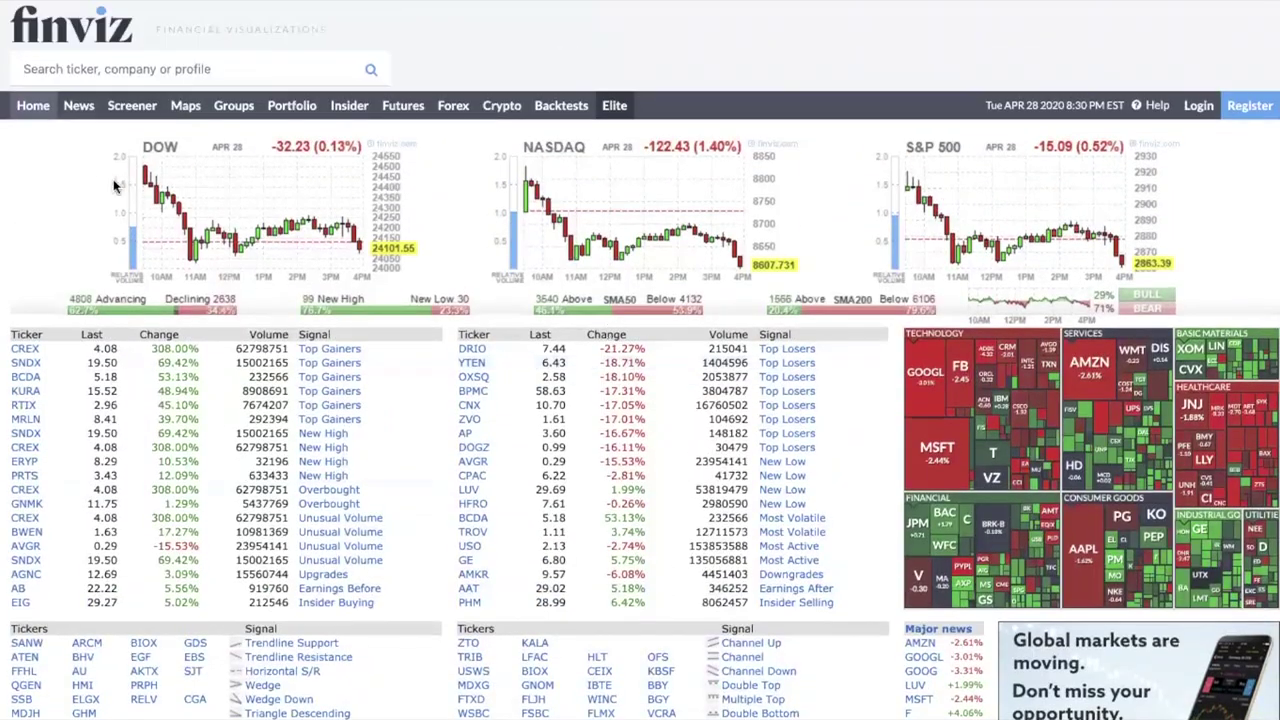
{"action": "left_click", "coordinate": [117, 108]}
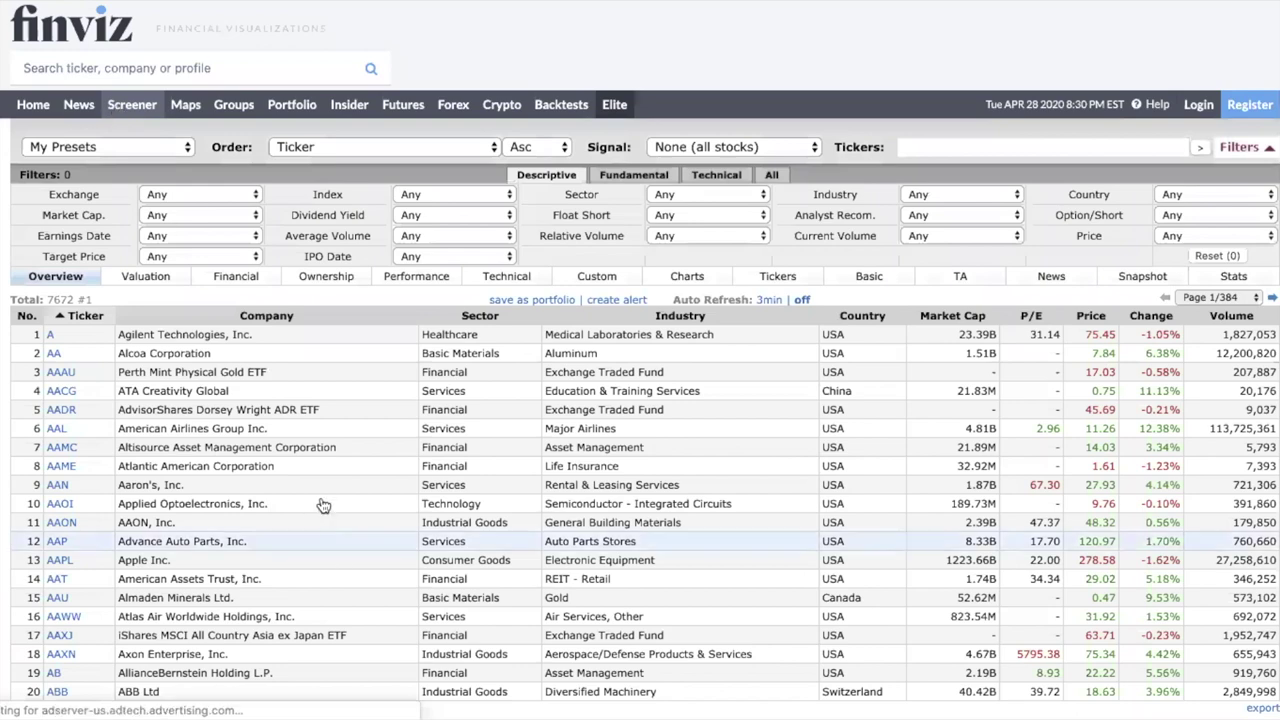
{"action": "scroll", "coordinate": [329, 518], "scroll_direction": "down", "scroll_amount": 1}
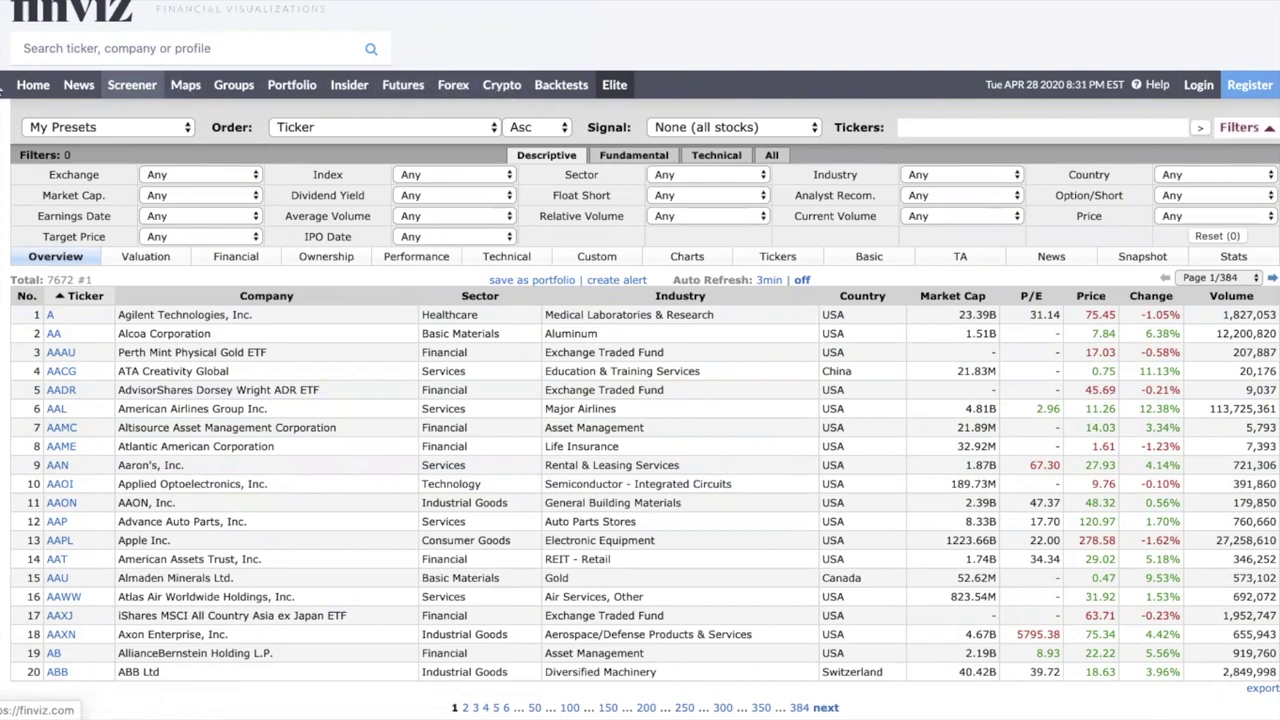
- Browse the S&P 500 map, the sector group performance charts and the Portfolio page in turn
{"action": "left_click", "coordinate": [186, 88]}
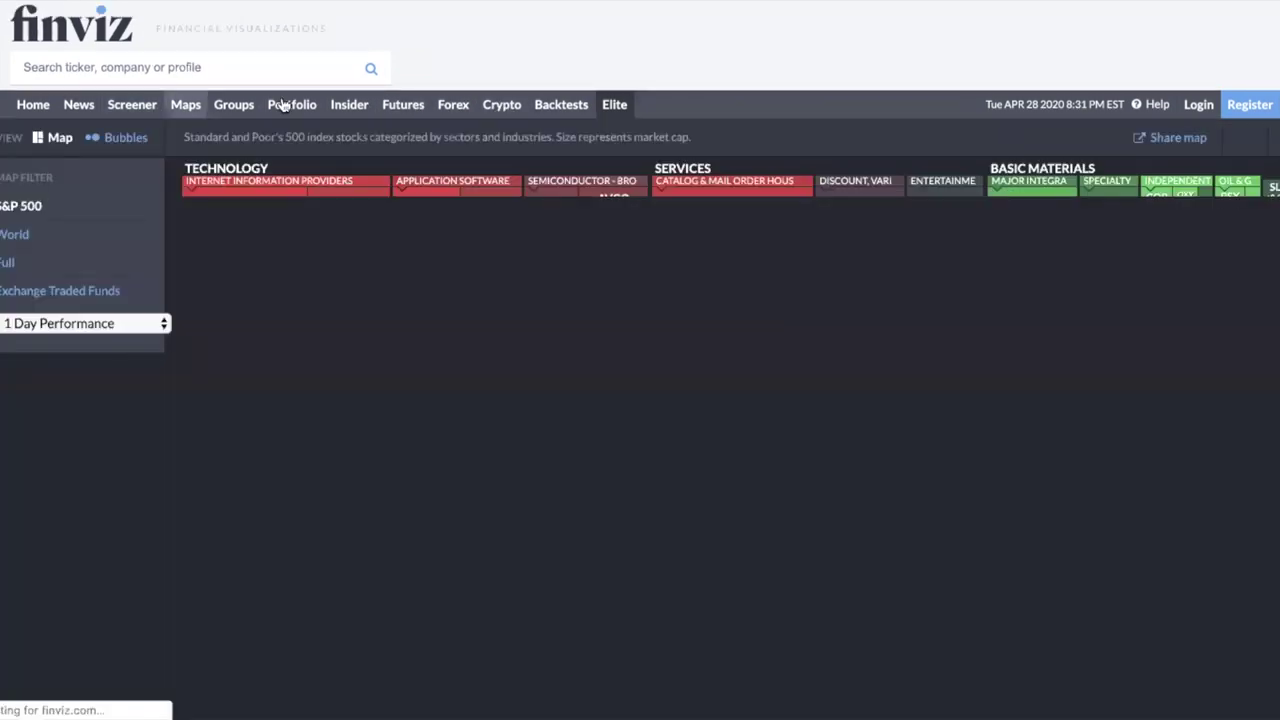
{"action": "scroll", "coordinate": [955, 397], "scroll_direction": "up", "scroll_amount": 3}
{"action": "scroll", "coordinate": [600, 380], "scroll_direction": "down", "scroll_amount": 3}
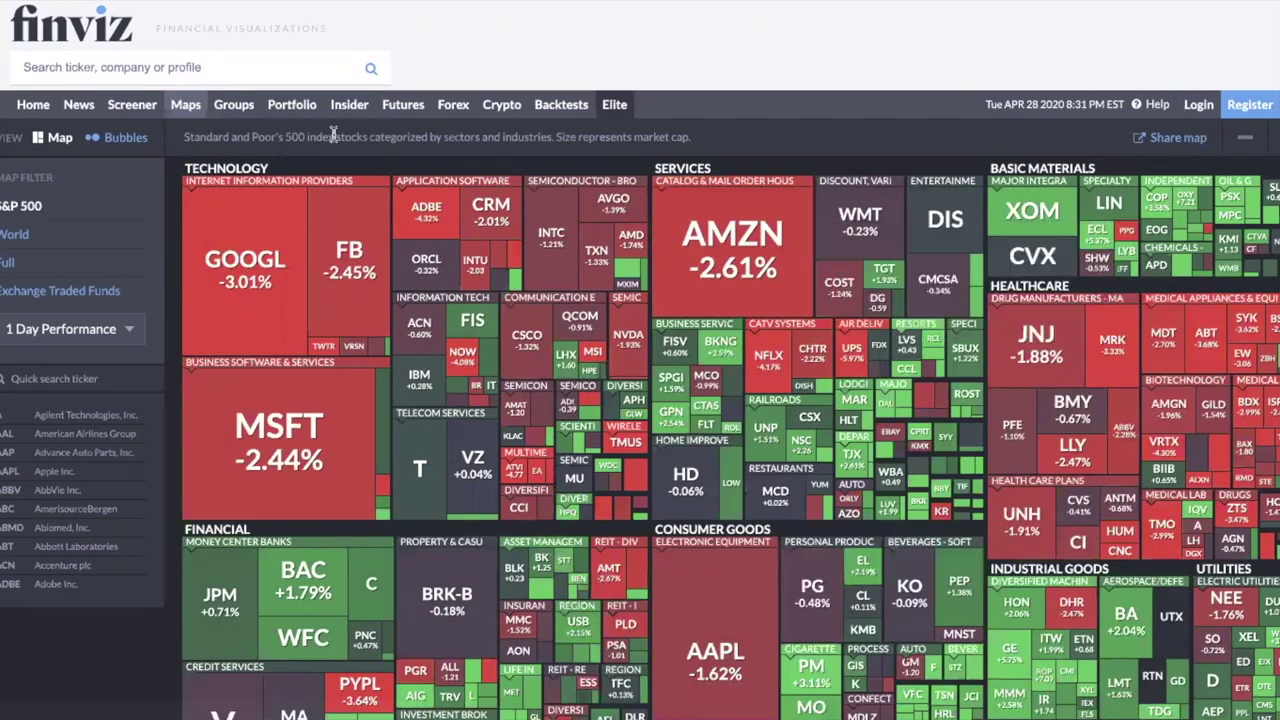
{"action": "left_click", "coordinate": [242, 113]}
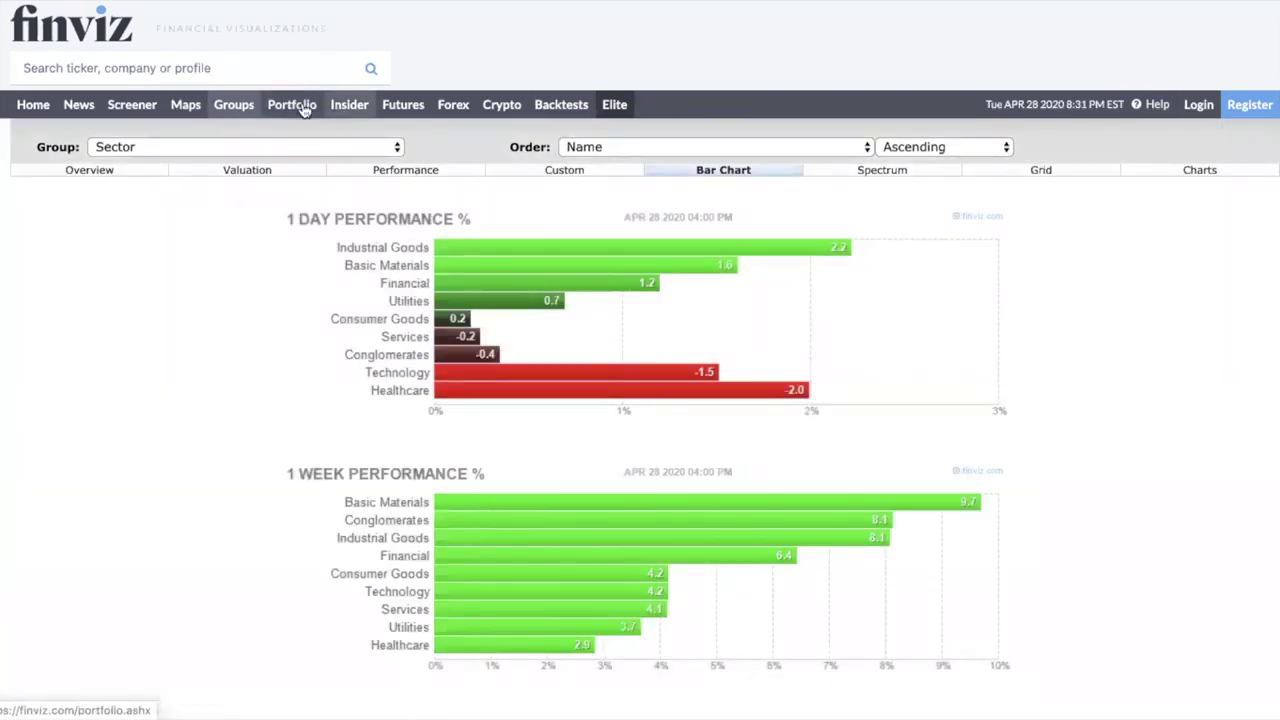
{"action": "left_click", "coordinate": [305, 106]}
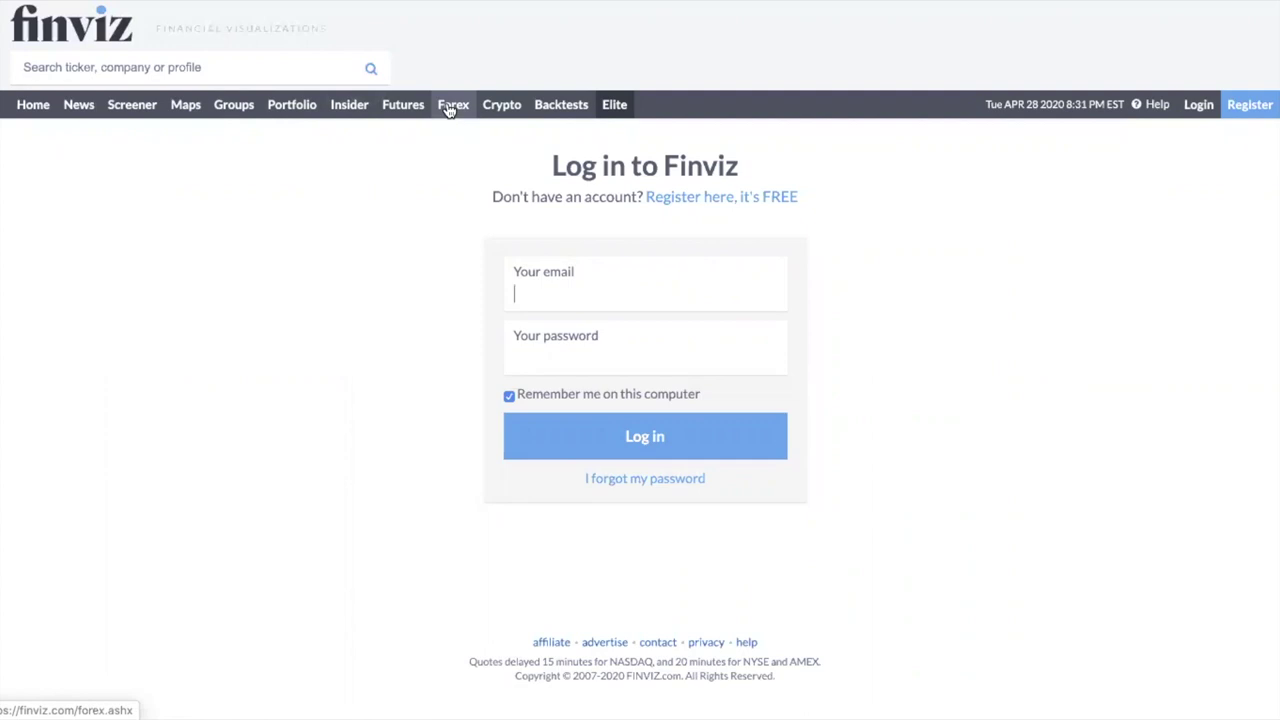
- Open the Forex quotes page, dismiss the LegacyFX advertisement and look over the currency pairs
{"action": "left_click", "coordinate": [453, 112]}
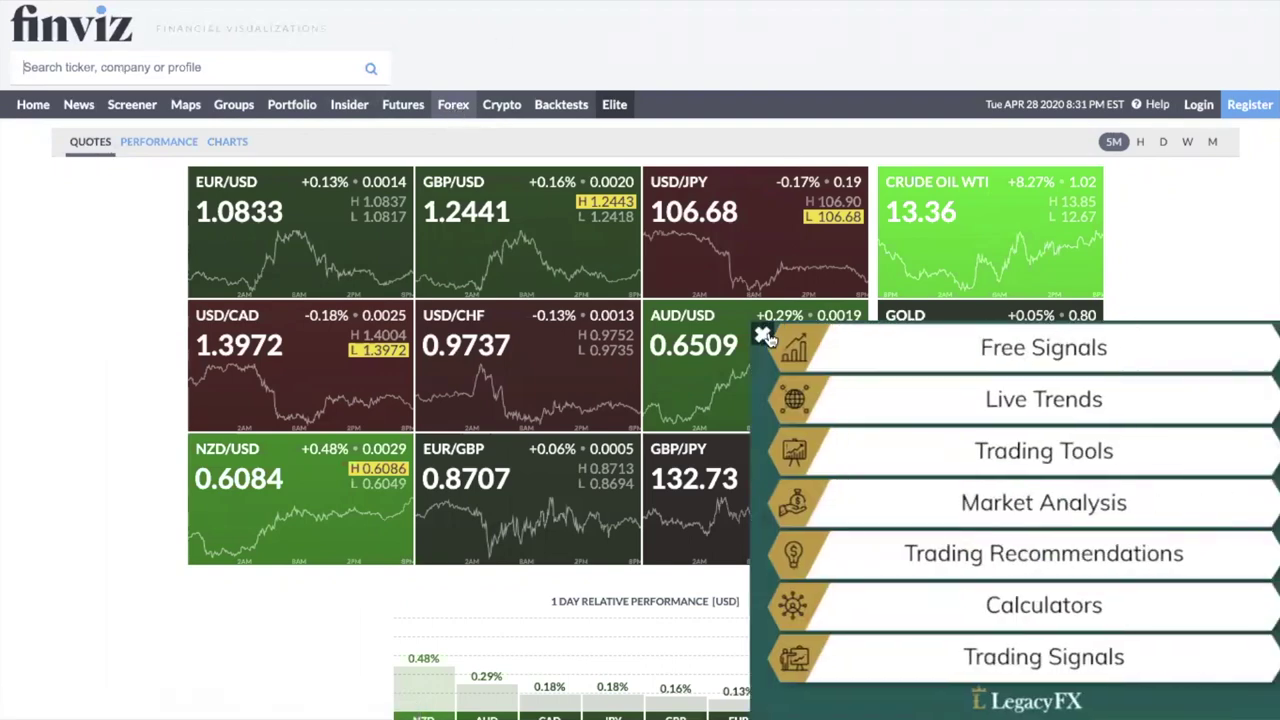
{"action": "left_click", "coordinate": [763, 336]}
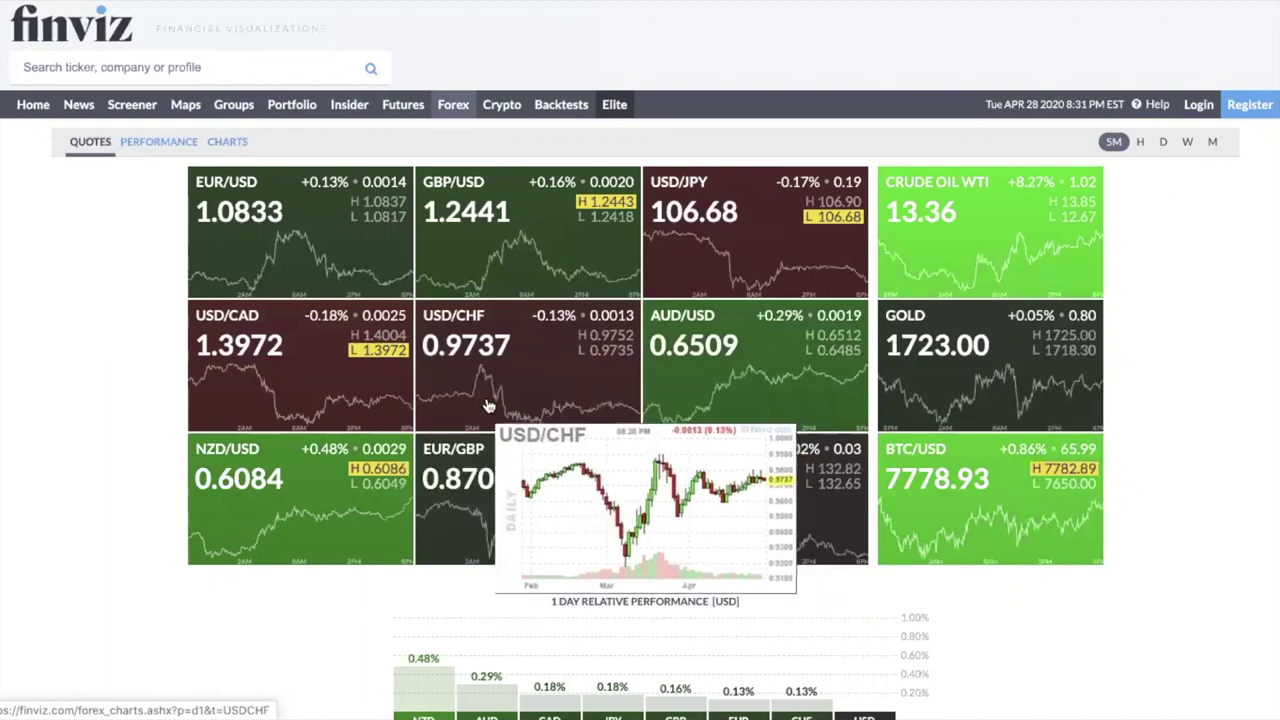
{"action": "scroll", "coordinate": [400, 509], "scroll_direction": "down", "scroll_amount": 2}
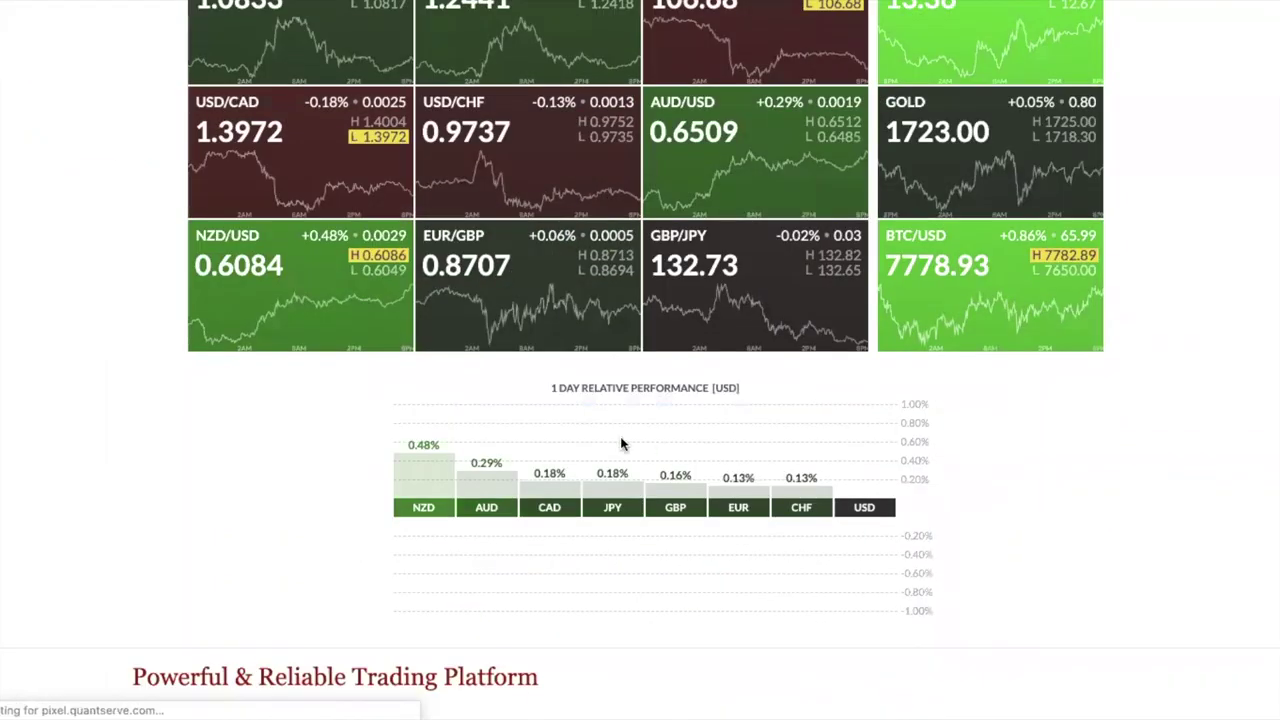
{"action": "scroll", "coordinate": [620, 445], "scroll_direction": "up", "scroll_amount": 2}
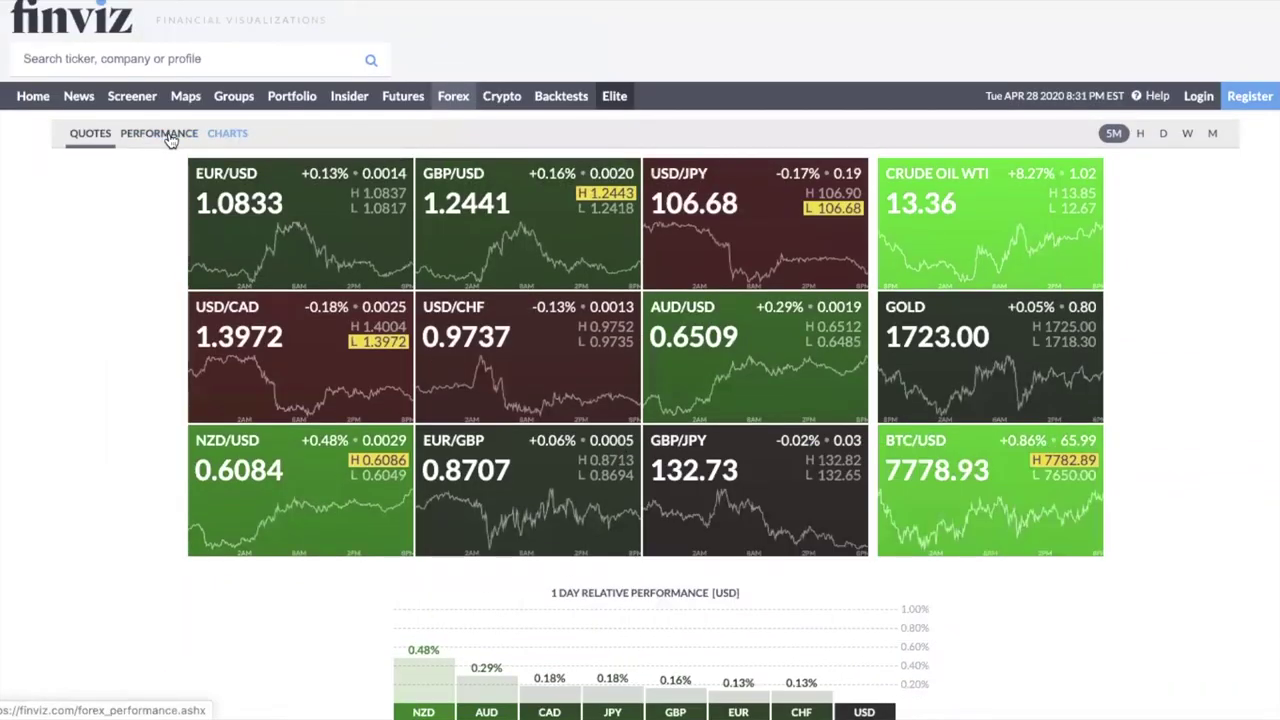
- Open the forex performance view and compare the week and month charts, ending on the one-day period
{"action": "left_click", "coordinate": [162, 139]}
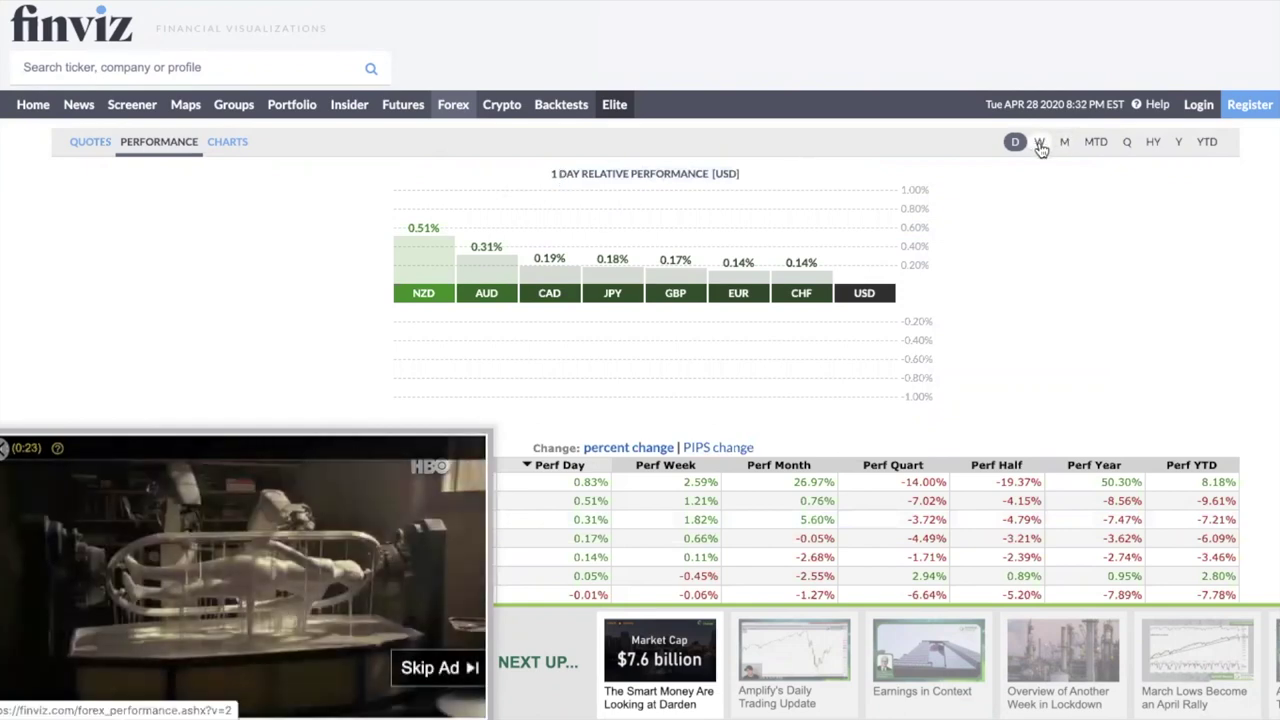
{"action": "left_click", "coordinate": [1040, 143]}
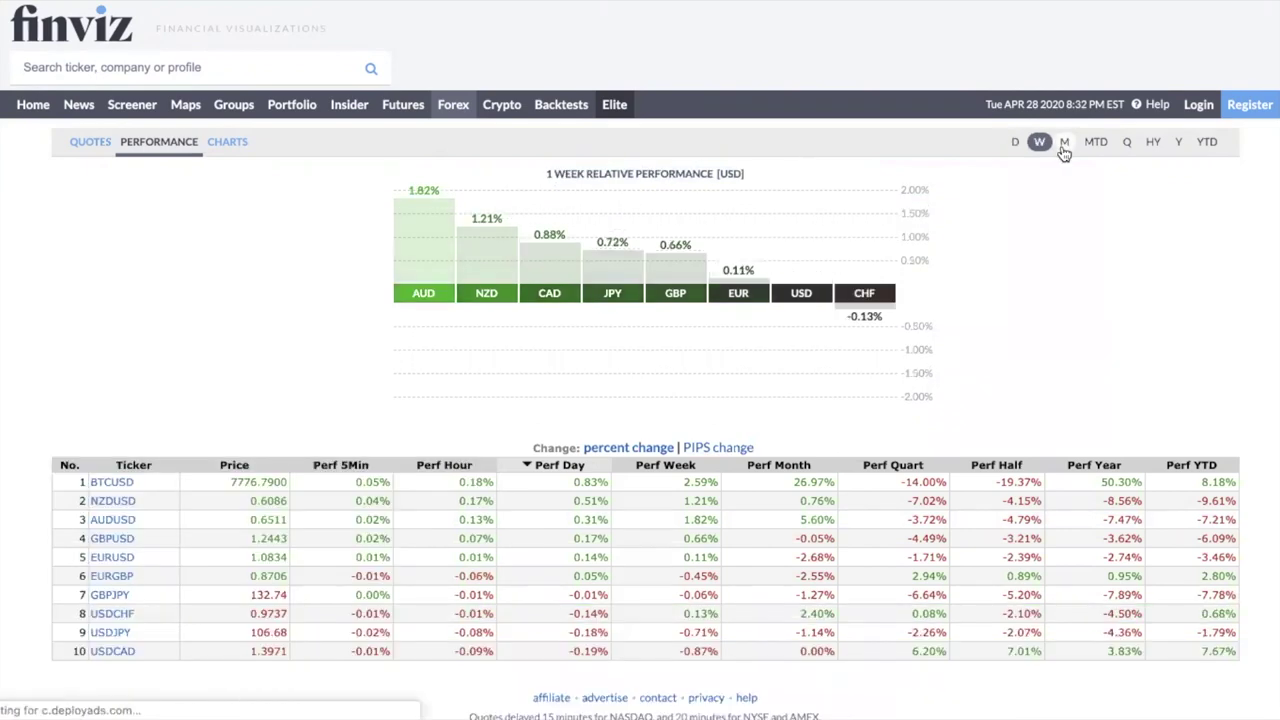
{"action": "left_click", "coordinate": [1064, 143]}
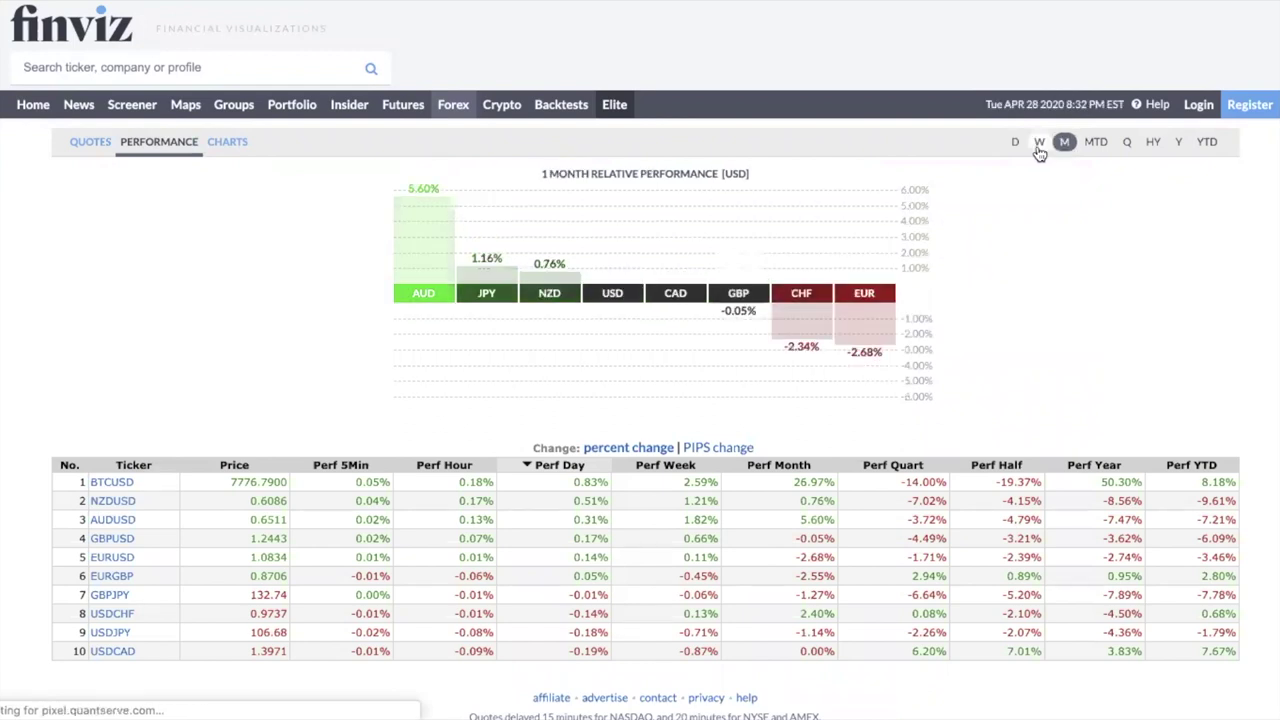
{"action": "left_click", "coordinate": [1040, 143]}
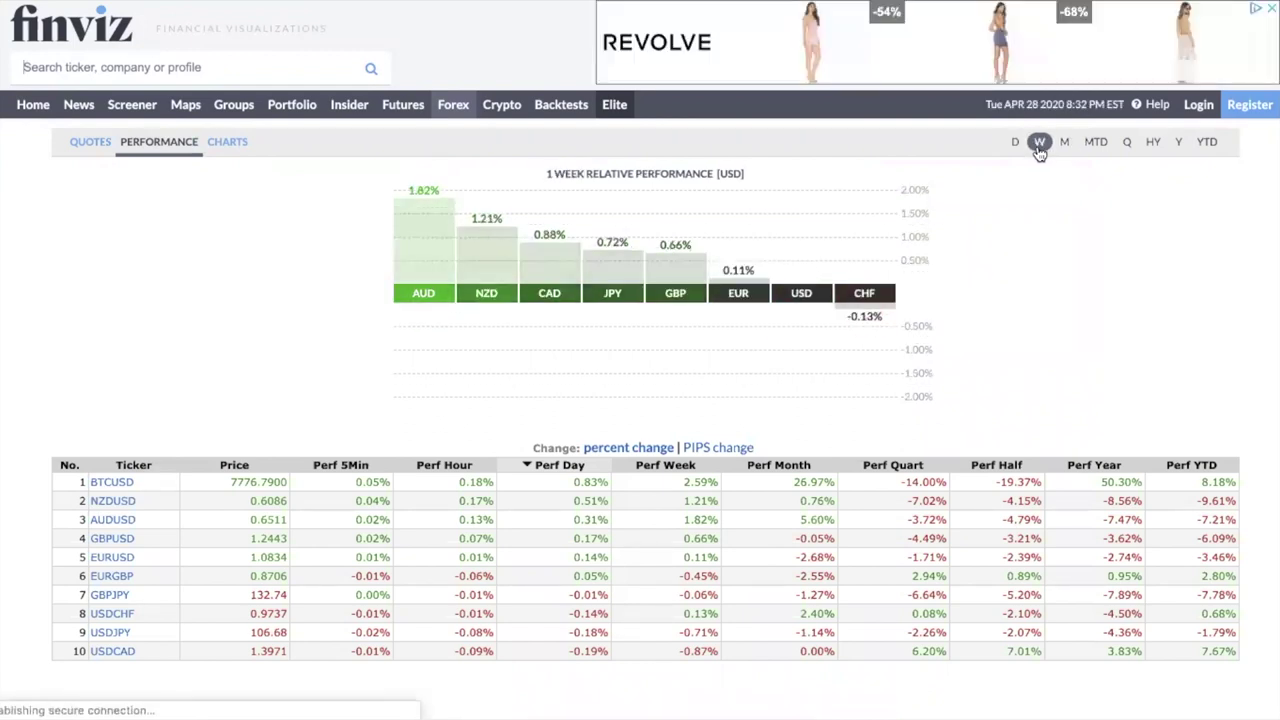
{"action": "left_click", "coordinate": [1015, 142]}
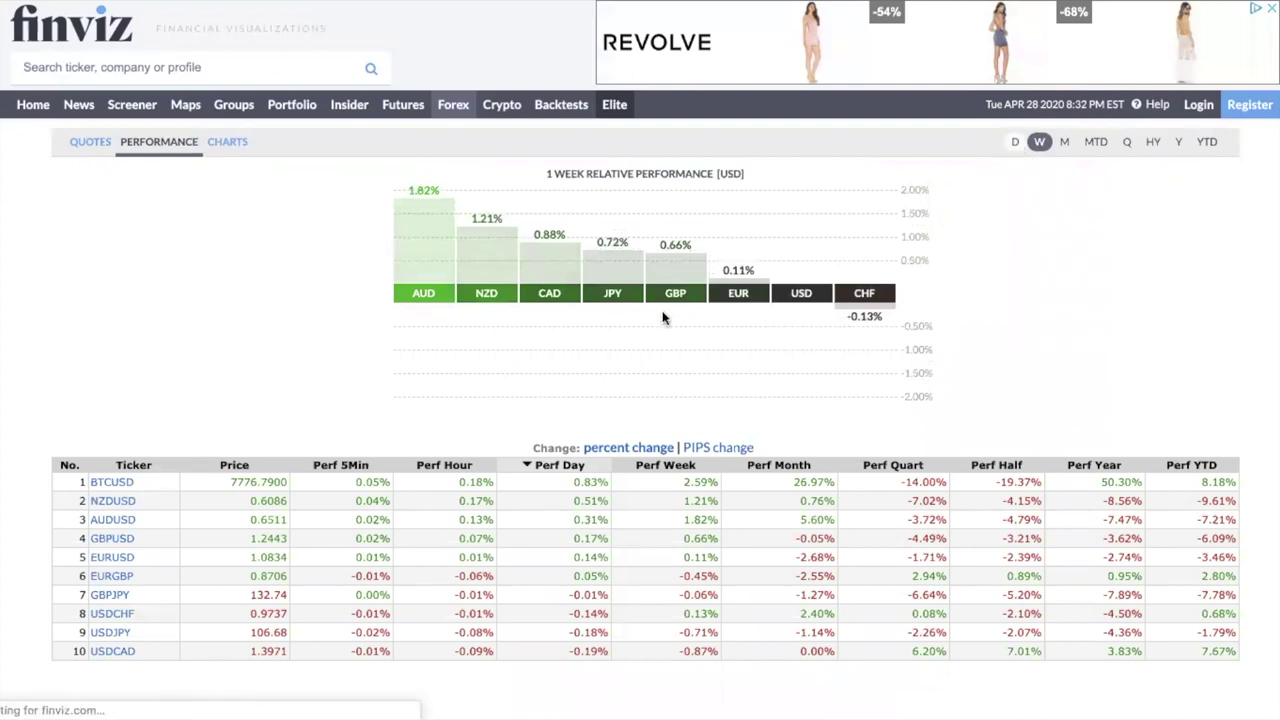
- Examine the one-day relative performance chart's title and NZD's performance against USD
{"action": "triple_click", "coordinate": [555, 174]}
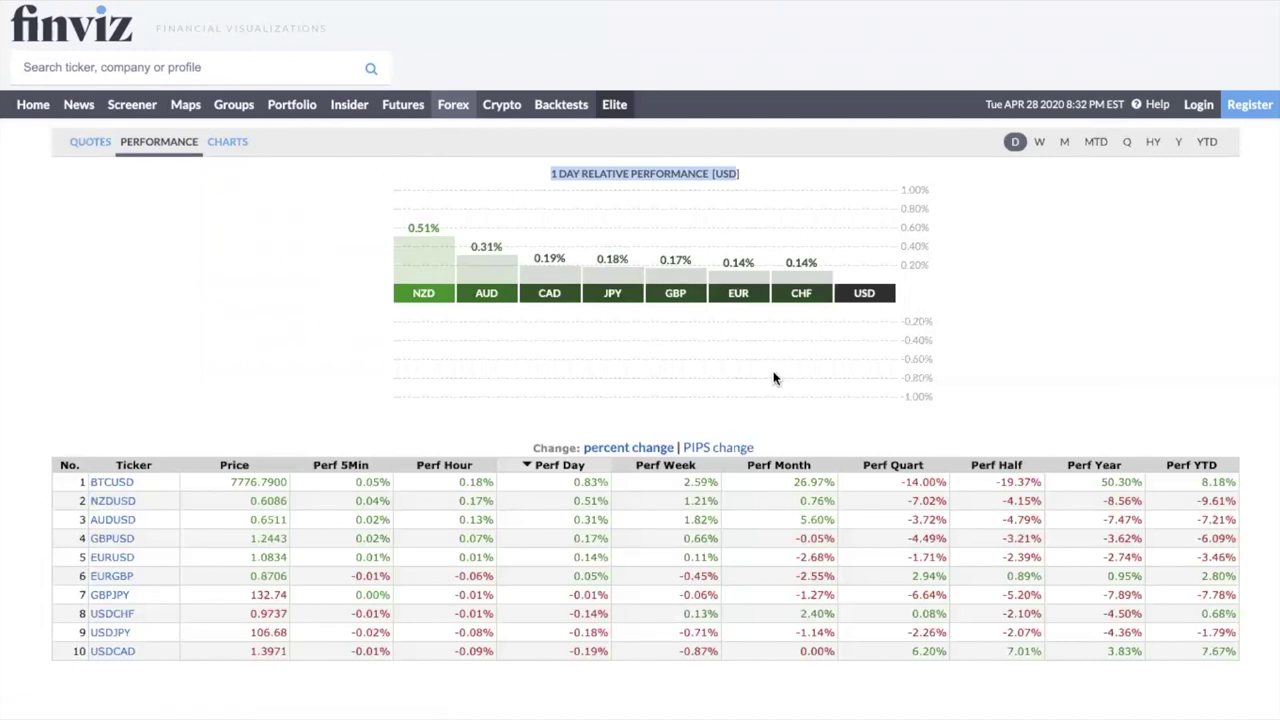
{"action": "left_click", "coordinate": [408, 285]}
{"action": "double_click", "coordinate": [408, 290]}
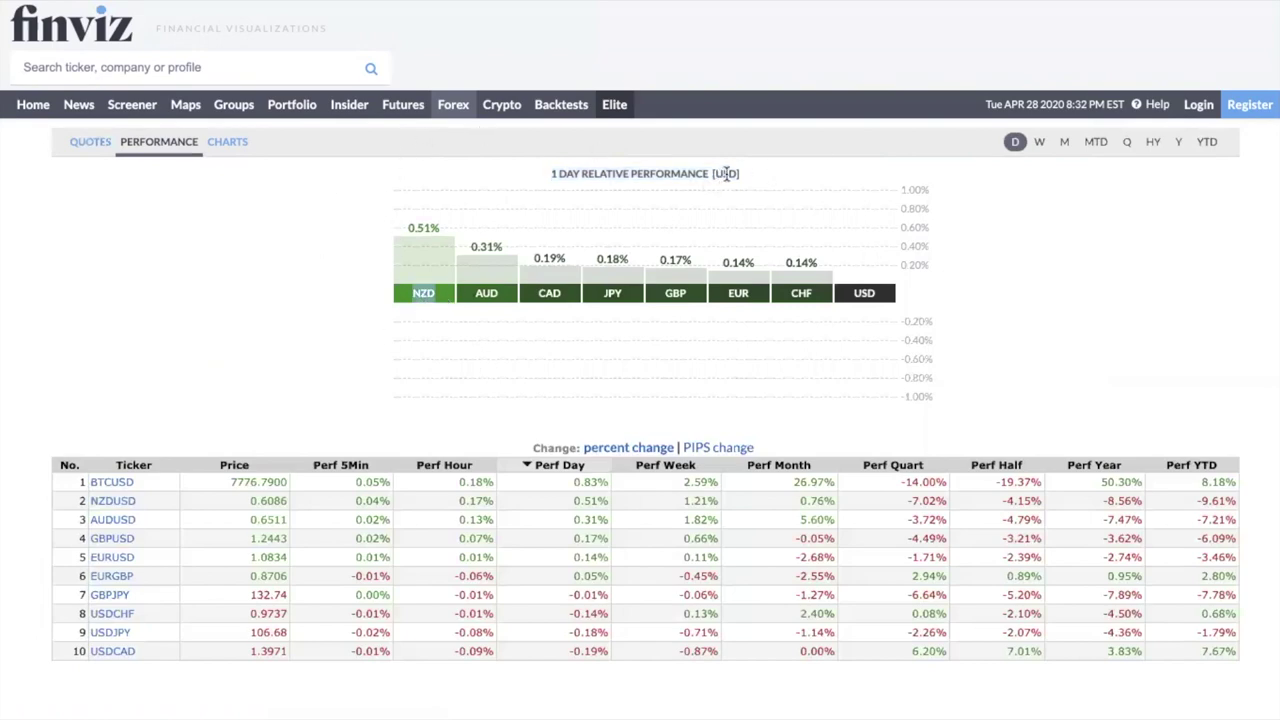
{"action": "left_click", "coordinate": [722, 173]}
{"action": "left_click", "coordinate": [724, 170]}
{"action": "double_click", "coordinate": [737, 174]}
{"action": "left_click", "coordinate": [429, 290]}
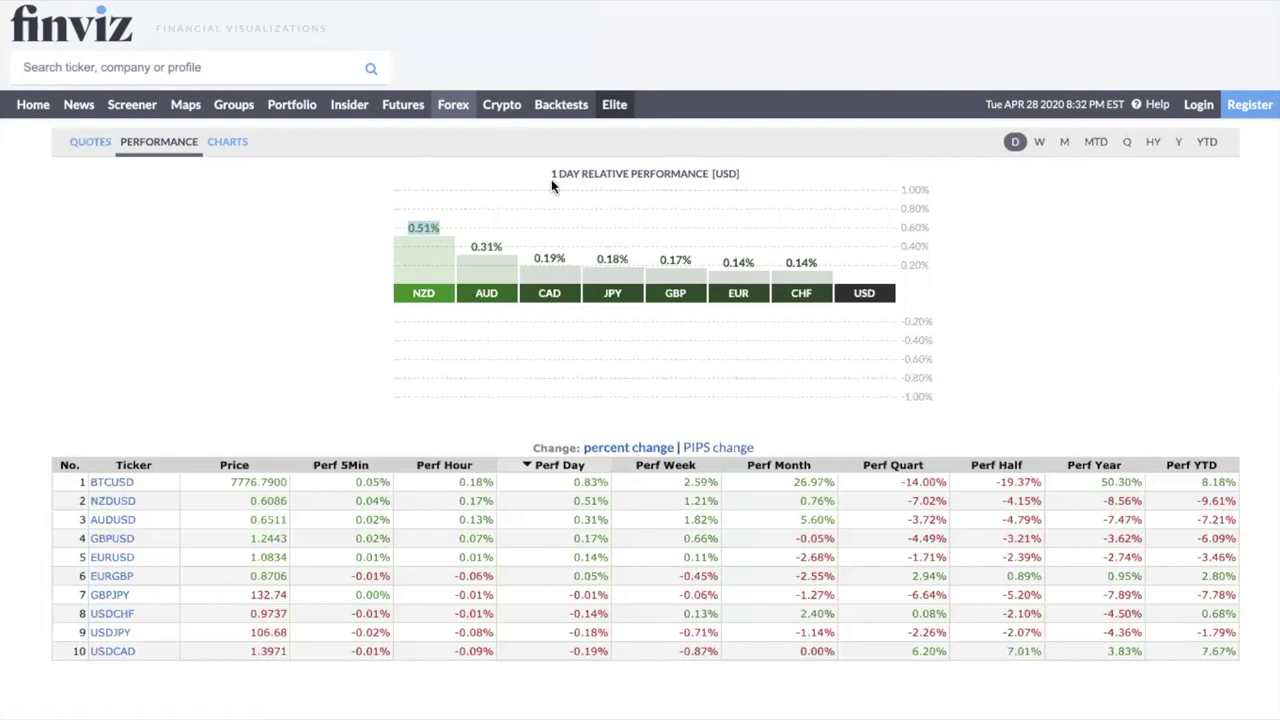
- Compare the one-day performance of AUD and the neighbouring currencies relative to USD
{"action": "left_click", "coordinate": [486, 295]}
{"action": "left_click_drag", "start_coordinate": [474, 248], "coordinate": [510, 254]}
{"action": "left_click_drag", "start_coordinate": [533, 256], "coordinate": [605, 256]}
{"action": "left_click_drag", "start_coordinate": [614, 174], "coordinate": [712, 176]}
{"action": "left_click", "coordinate": [701, 185]}
- Compare the week and day periods, settle on the one-week relative performance and dismiss the FINVIZ Elite upgrade offer
{"action": "left_click", "coordinate": [1034, 144]}
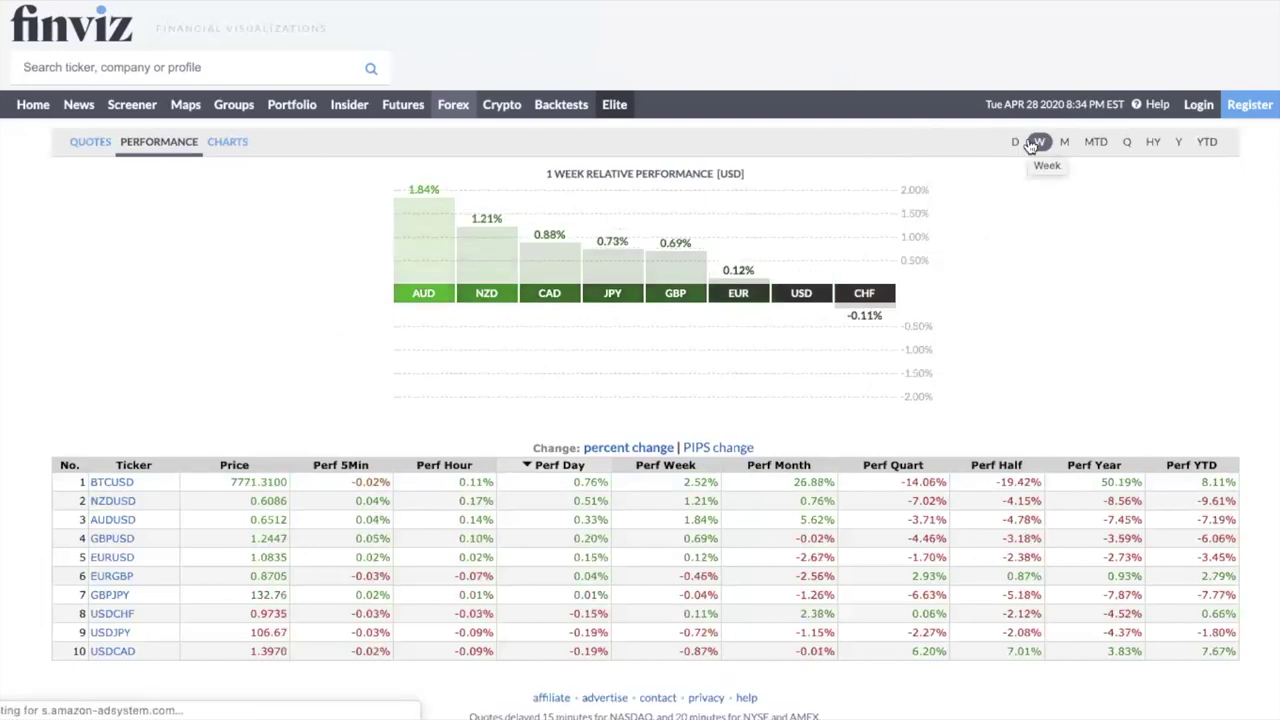
{"action": "left_click", "coordinate": [1015, 142]}
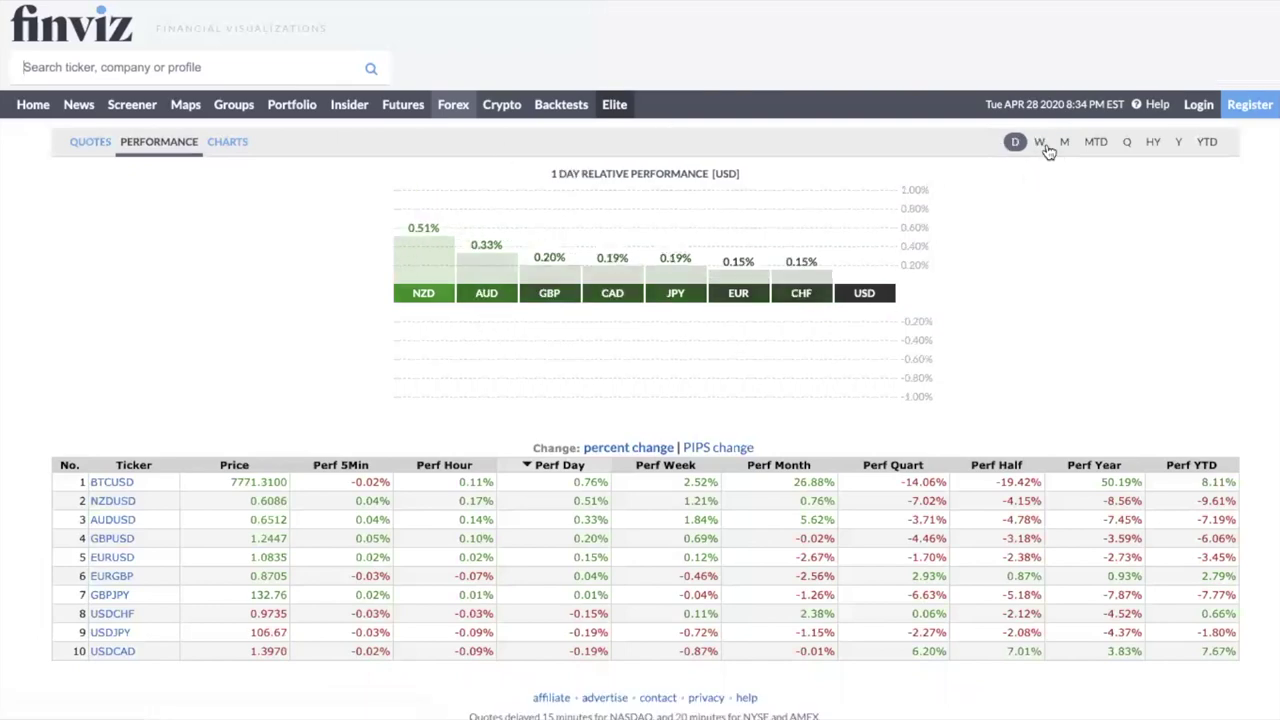
{"action": "left_click", "coordinate": [1042, 144]}
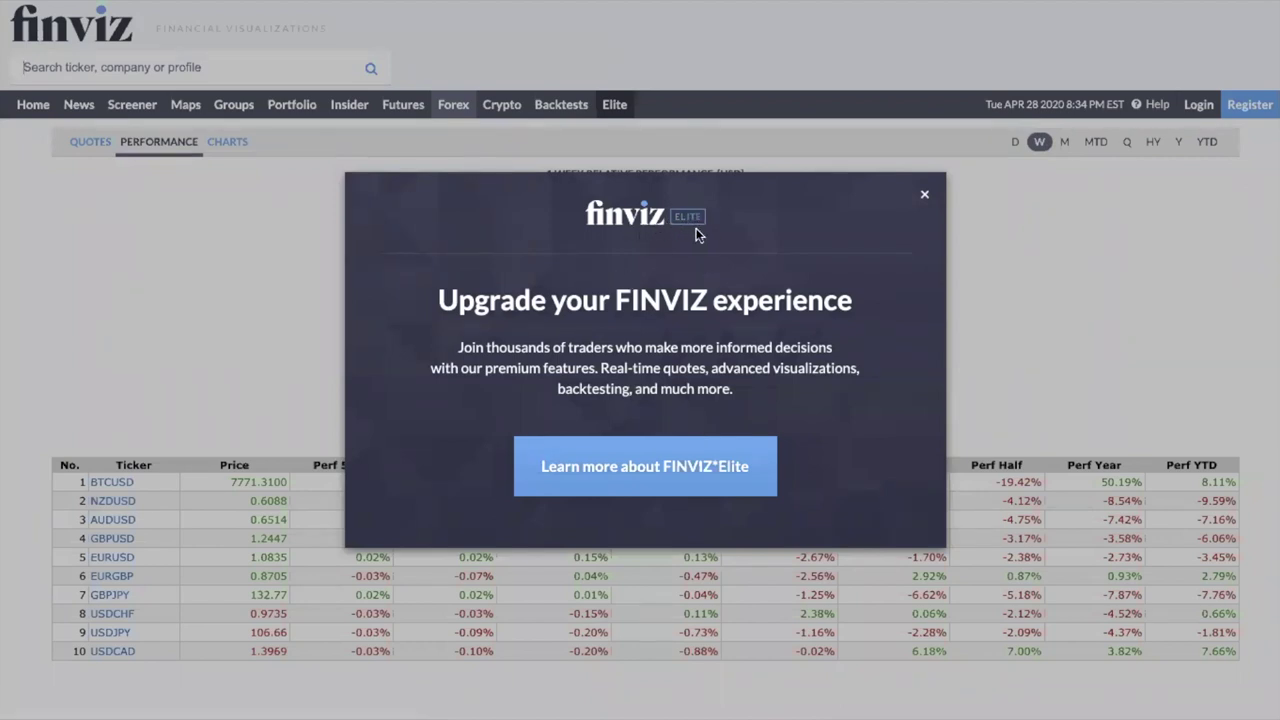
{"action": "left_click", "coordinate": [924, 195]}
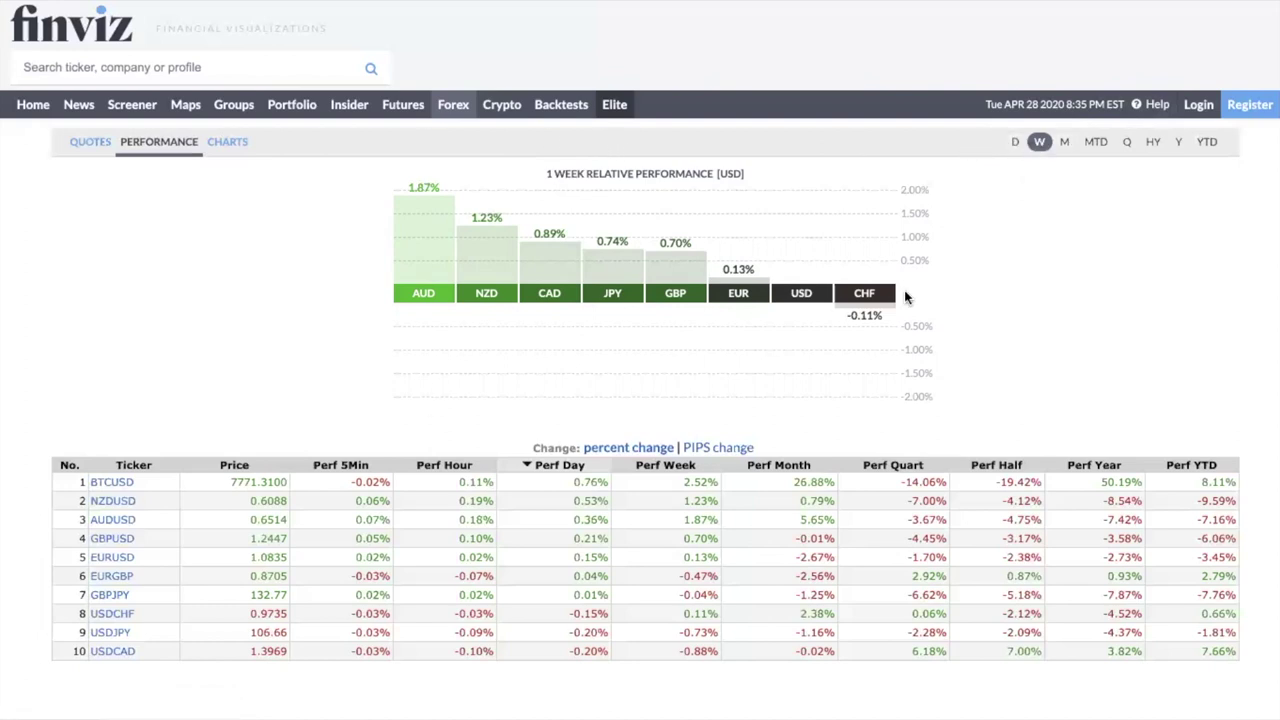
- Examine the one-week relative performance chart's title and AUD's percentage bar
{"action": "left_click_drag", "start_coordinate": [546, 173], "coordinate": [662, 174]}
{"action": "left_click", "coordinate": [767, 178]}
{"action": "left_click", "coordinate": [436, 265]}
{"action": "left_click_drag", "start_coordinate": [418, 201], "coordinate": [457, 188]}
{"action": "left_click", "coordinate": [455, 190]}
- Highlight the date and time in the page header to check when the performance data is being read
{"action": "left_click_drag", "start_coordinate": [970, 100], "coordinate": [1092, 104]}
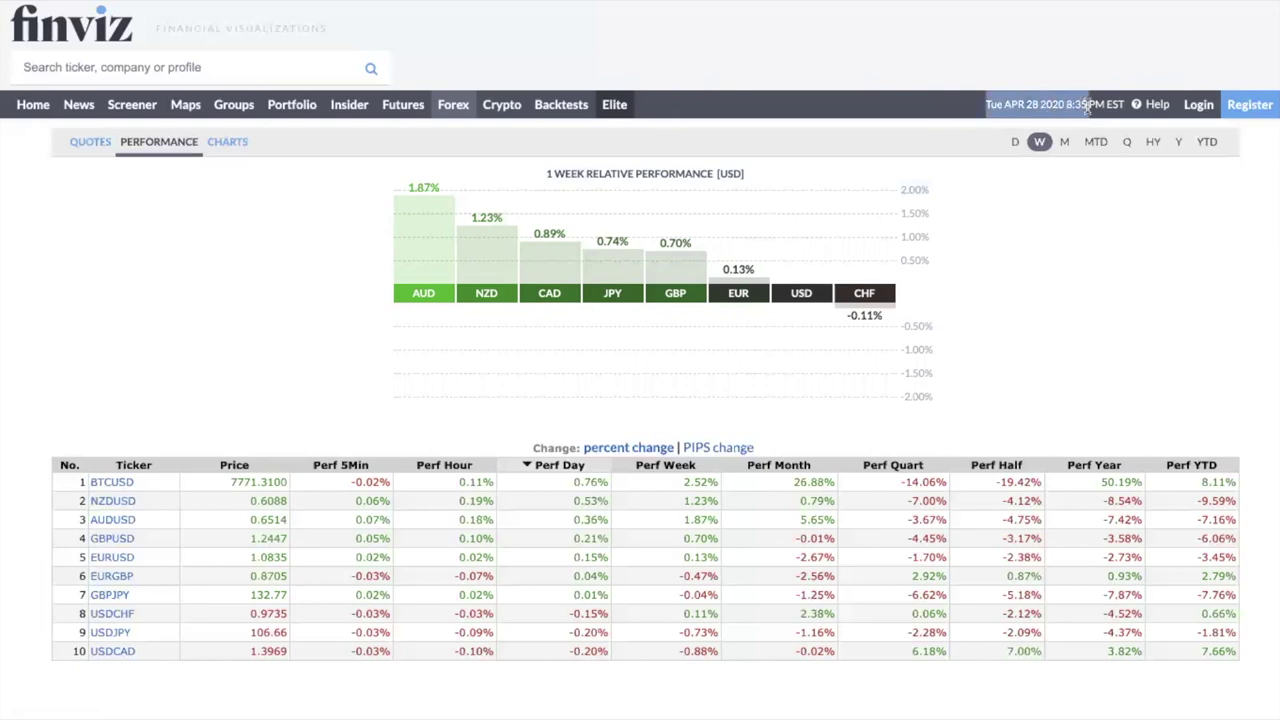
{"action": "left_click", "coordinate": [1002, 110]}
{"action": "left_click", "coordinate": [1034, 110]}
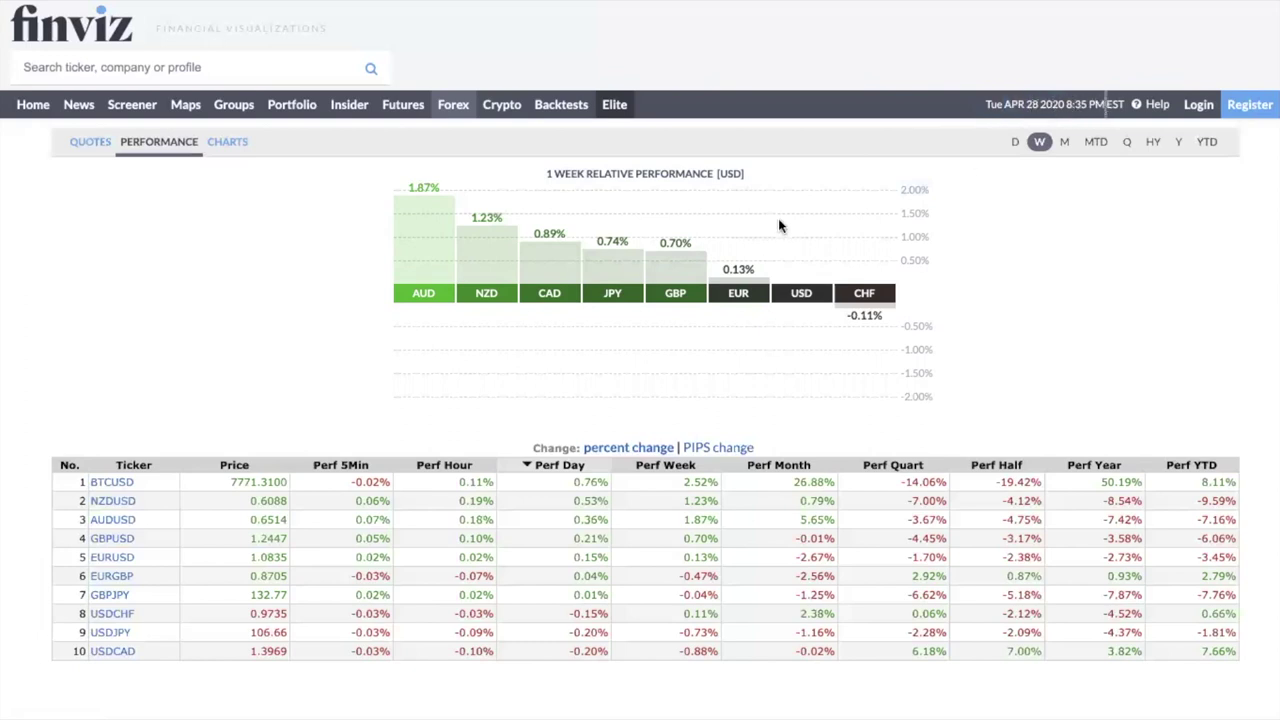
{"action": "double_click", "coordinate": [1113, 110]}
{"action": "left_click_drag", "start_coordinate": [990, 106], "coordinate": [995, 128]}
- Examine the one-week chart to contrast the strongest currencies, AUD, NZD and CAD, with the weakest, CHF
{"action": "left_click_drag", "start_coordinate": [543, 177], "coordinate": [808, 169]}
{"action": "left_click", "coordinate": [560, 163]}
{"action": "left_click_drag", "start_coordinate": [404, 184], "coordinate": [449, 192]}
{"action": "double_click", "coordinate": [878, 297]}
{"action": "left_click_drag", "start_coordinate": [879, 267], "coordinate": [858, 287]}
{"action": "left_click_drag", "start_coordinate": [404, 288], "coordinate": [568, 305]}
{"action": "left_click", "coordinate": [504, 288]}
{"action": "left_click_drag", "start_coordinate": [418, 298], "coordinate": [466, 292]}
{"action": "left_click", "coordinate": [466, 292]}
{"action": "left_click", "coordinate": [480, 288]}
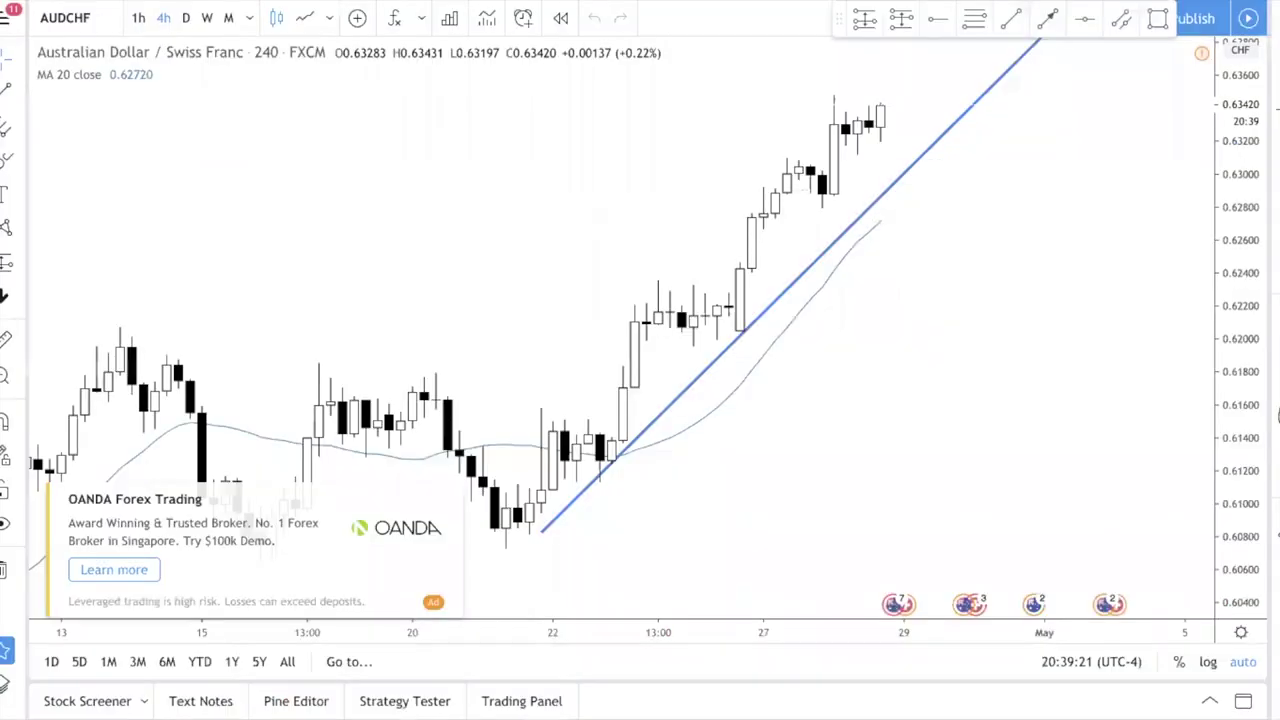
- Switch to the TradingView chart and load the AUDNZD pair
{"action": "type", "text": "AUDNZD"}
{"action": "key", "text": "Return"}
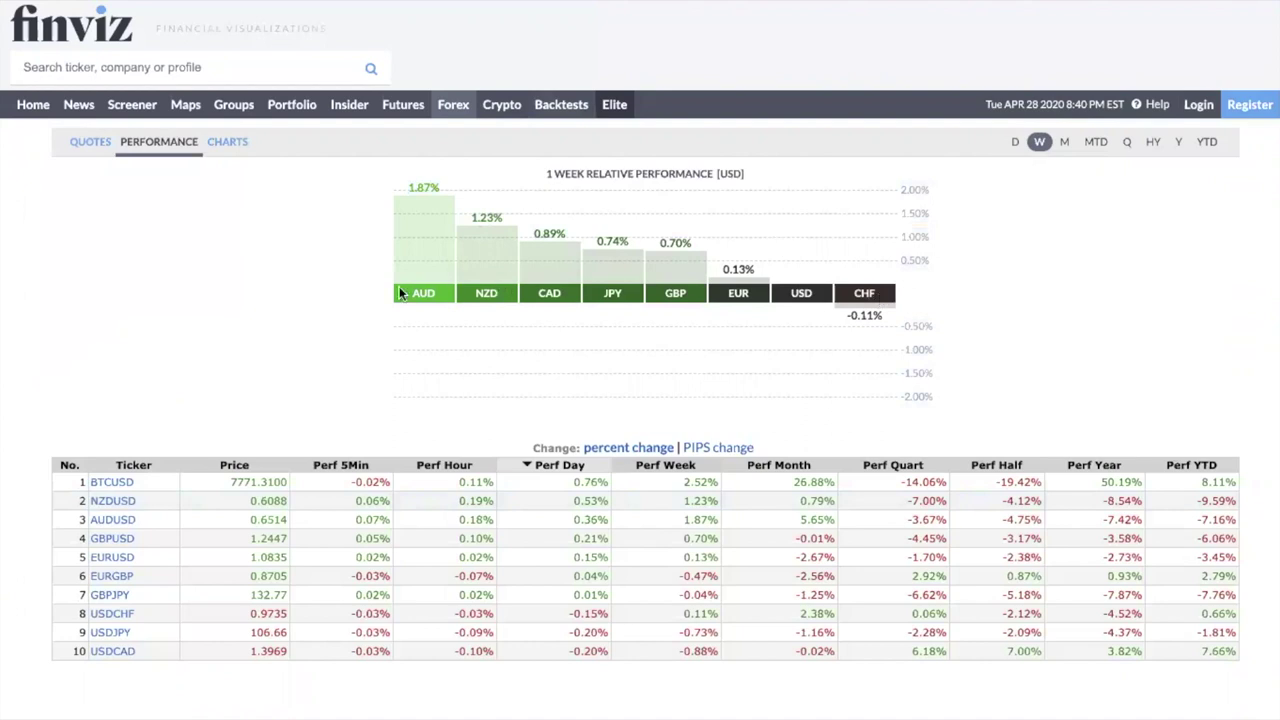
- Return to Finviz and compare the one-week performance of AUD with that of CHF
{"action": "left_click_drag", "start_coordinate": [442, 292], "coordinate": [416, 197]}
{"action": "left_click", "coordinate": [416, 197]}
{"action": "double_click", "coordinate": [861, 298]}
{"action": "mouse_move", "coordinate": [423, 188]}
{"action": "left_mouse_down"}
{"action": "mouse_move", "coordinate": [450, 188]}
{"action": "mouse_move", "coordinate": [433, 187]}
{"action": "left_mouse_up"}
- Switch to the TradingView chart and load the AUDCHF pair
{"action": "key", "text": "ctrl+Tab"}
{"action": "type", "text": "AUDCHF"}
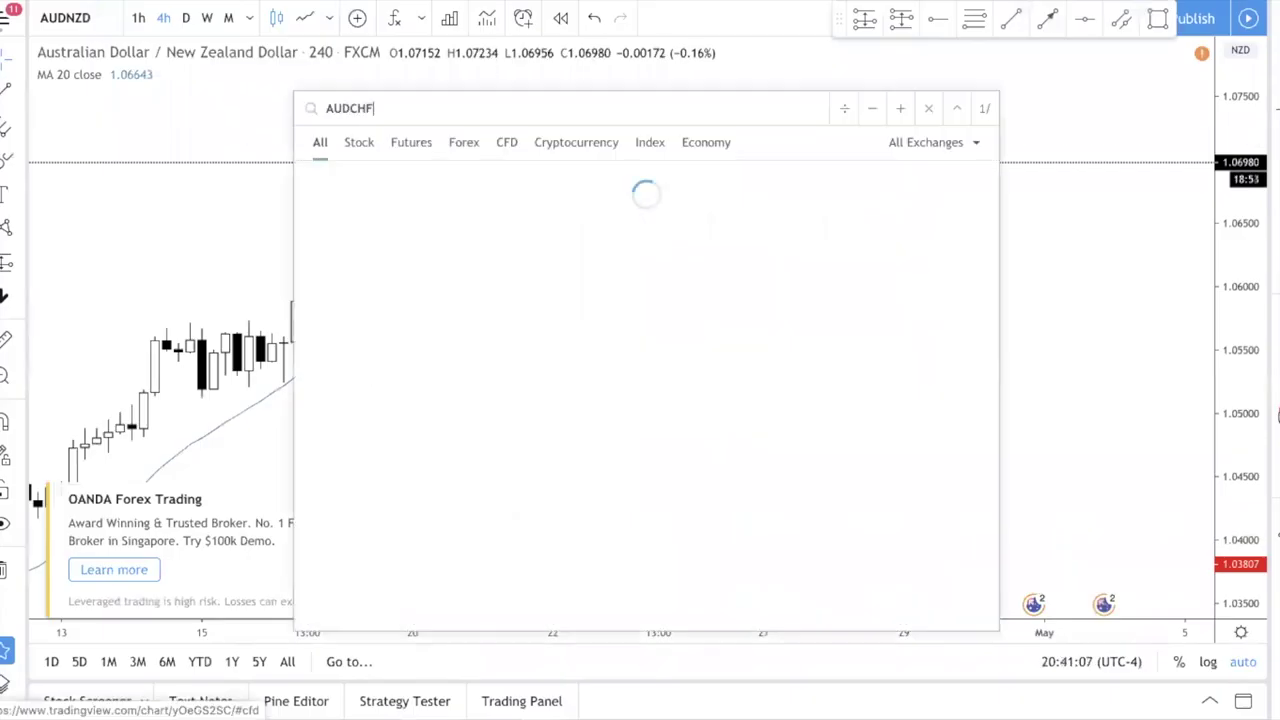
{"action": "key", "text": "Return"}
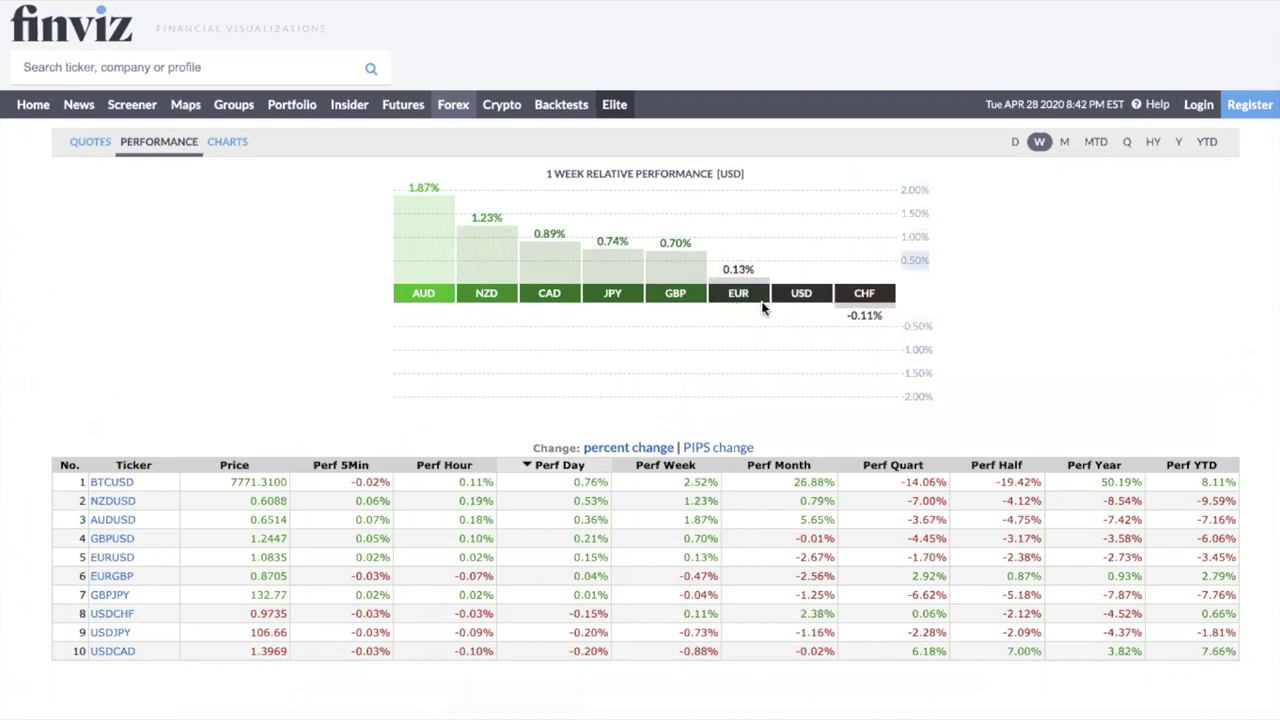
- Return to Finviz and compare the weekly performance of USD, CHF and EUR against the USD base
{"action": "left_click_drag", "start_coordinate": [720, 173], "coordinate": [740, 172]}
{"action": "left_click_drag", "start_coordinate": [800, 284], "coordinate": [815, 293]}
{"action": "left_click", "coordinate": [812, 292]}
{"action": "double_click", "coordinate": [870, 314]}
{"action": "double_click", "coordinate": [769, 290]}
{"action": "left_click", "coordinate": [711, 292]}
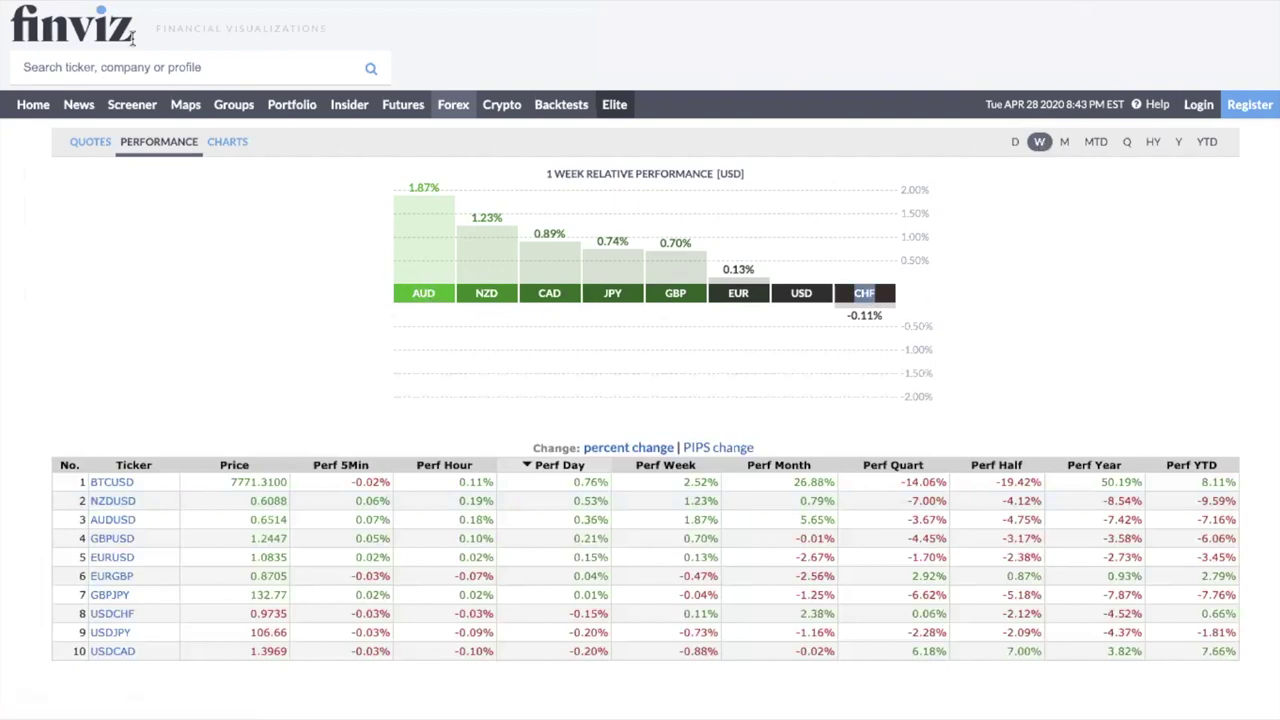
{"action": "key", "text": "alt+Tab"}
{"action": "left_click", "coordinate": [130, 152]}
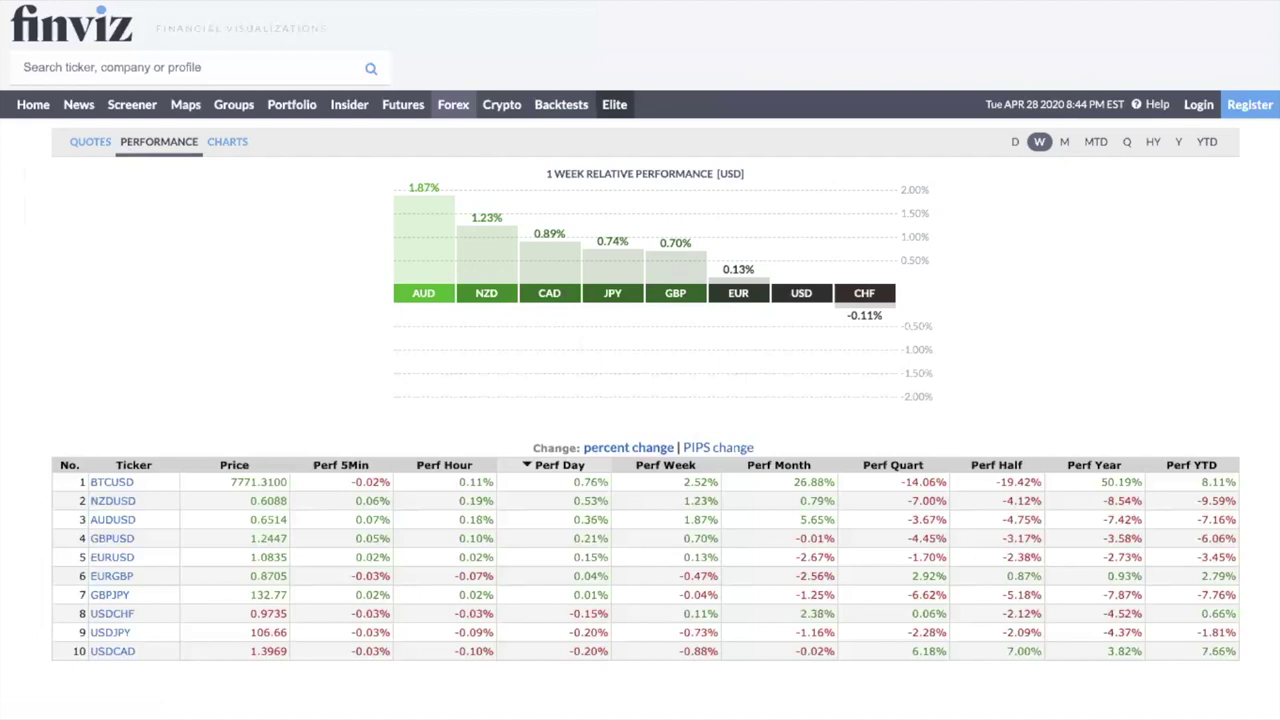